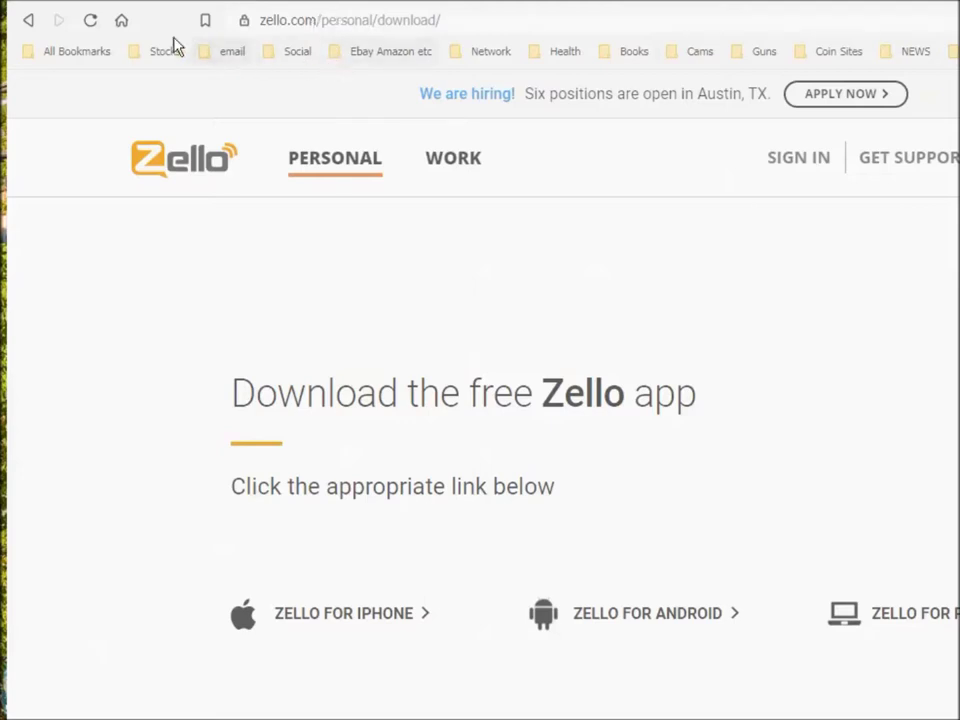
Step: Try to download the Zello for PC installer, ZelloSetup.exe, from the Zello website
click(27, 21)
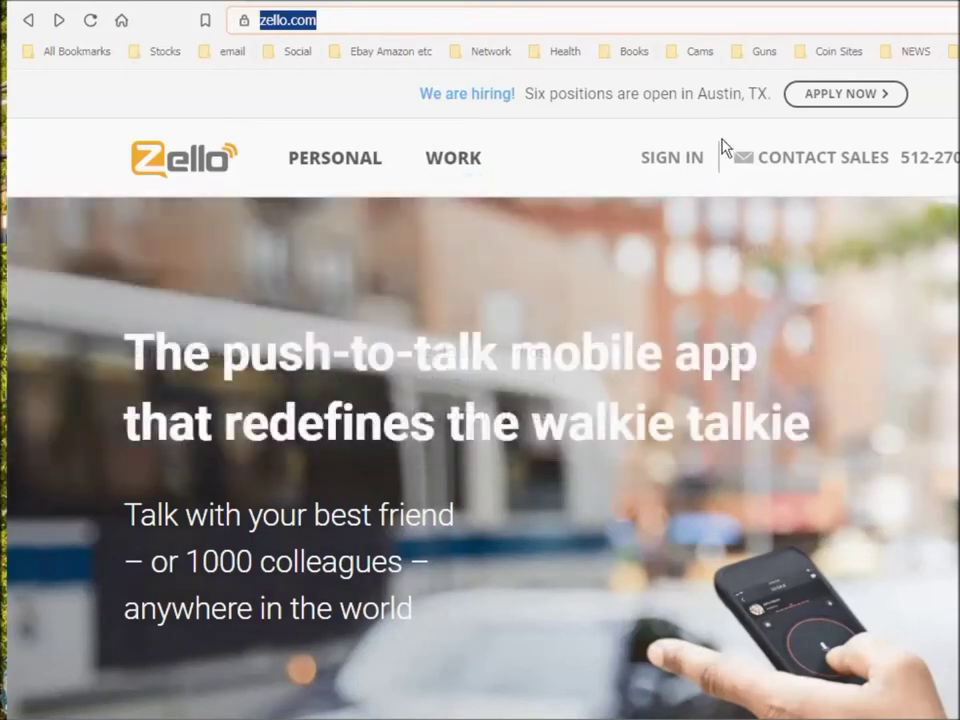
click(675, 163)
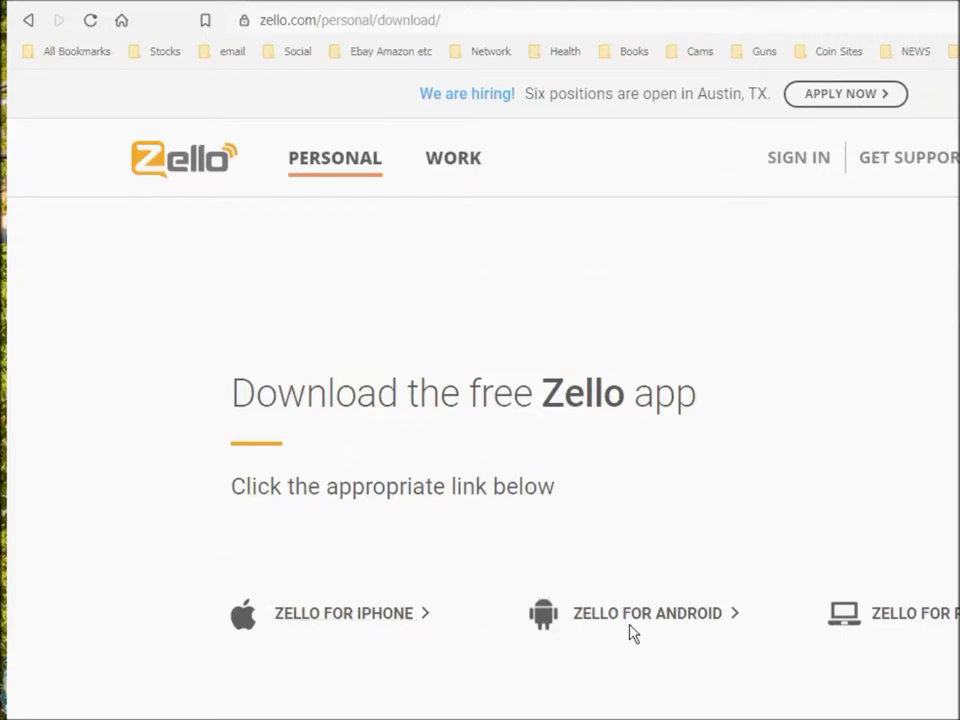
click(914, 622)
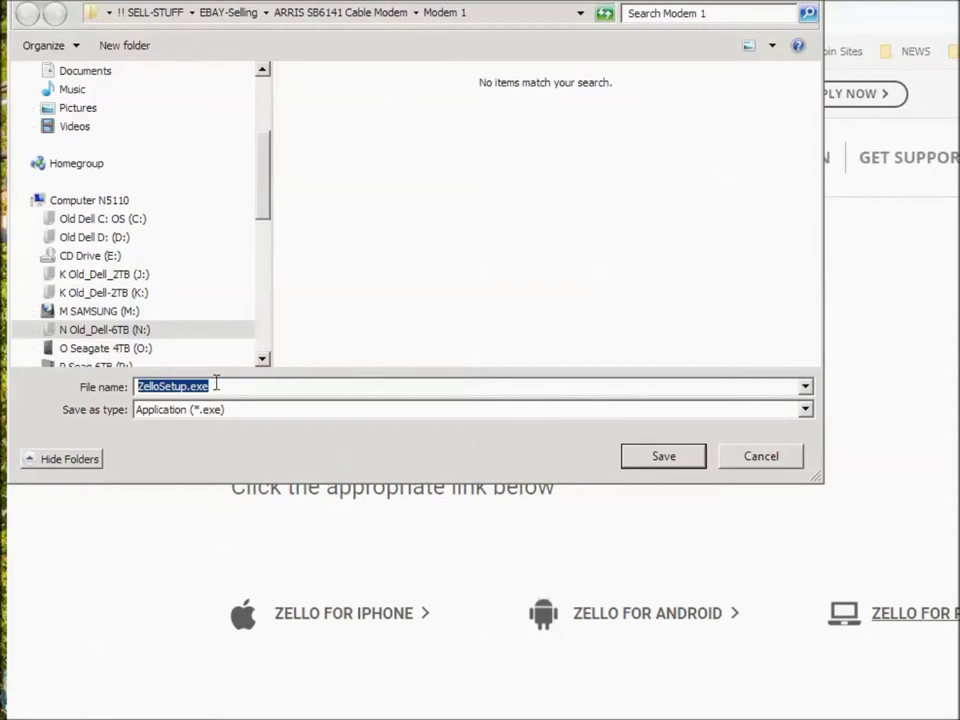
click(778, 463)
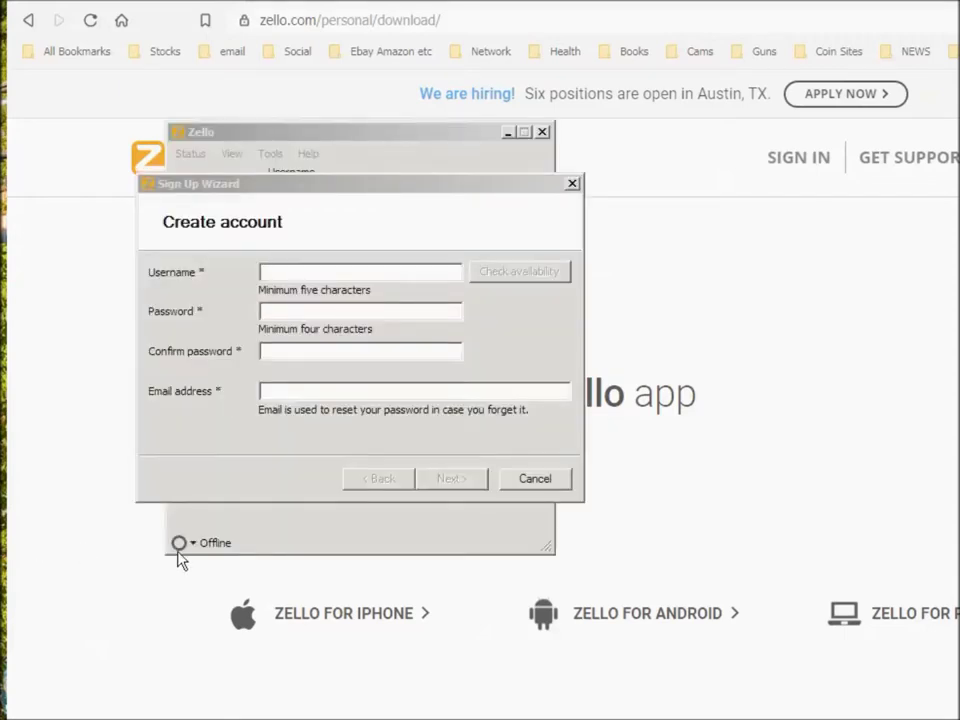
Step: Open the form for creating a new Zello account, review its required fields, and close it
click(551, 485)
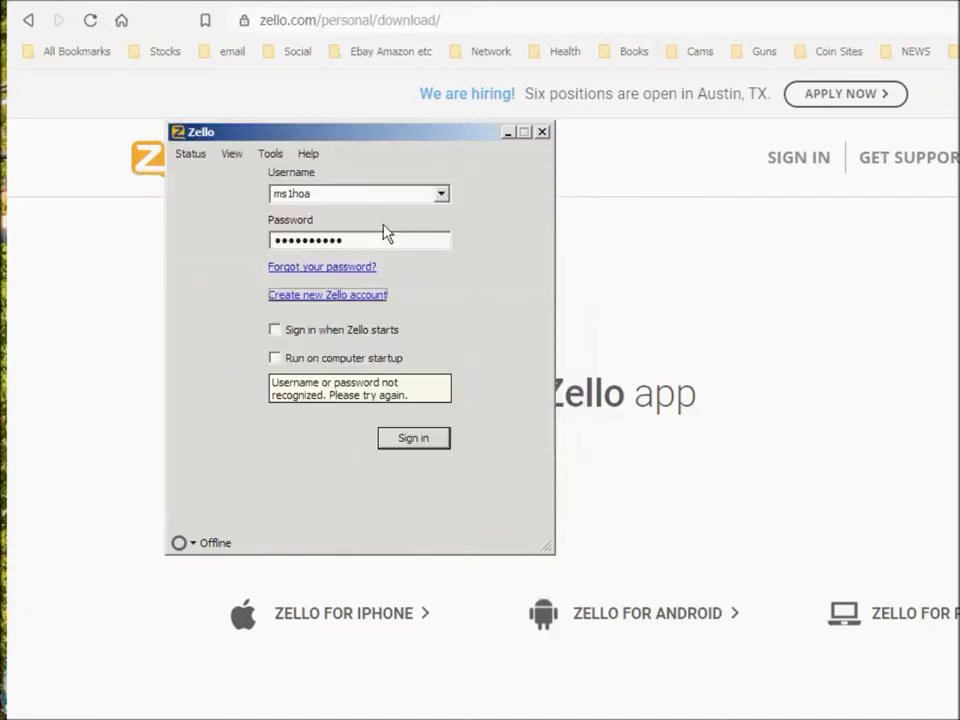
click(317, 296)
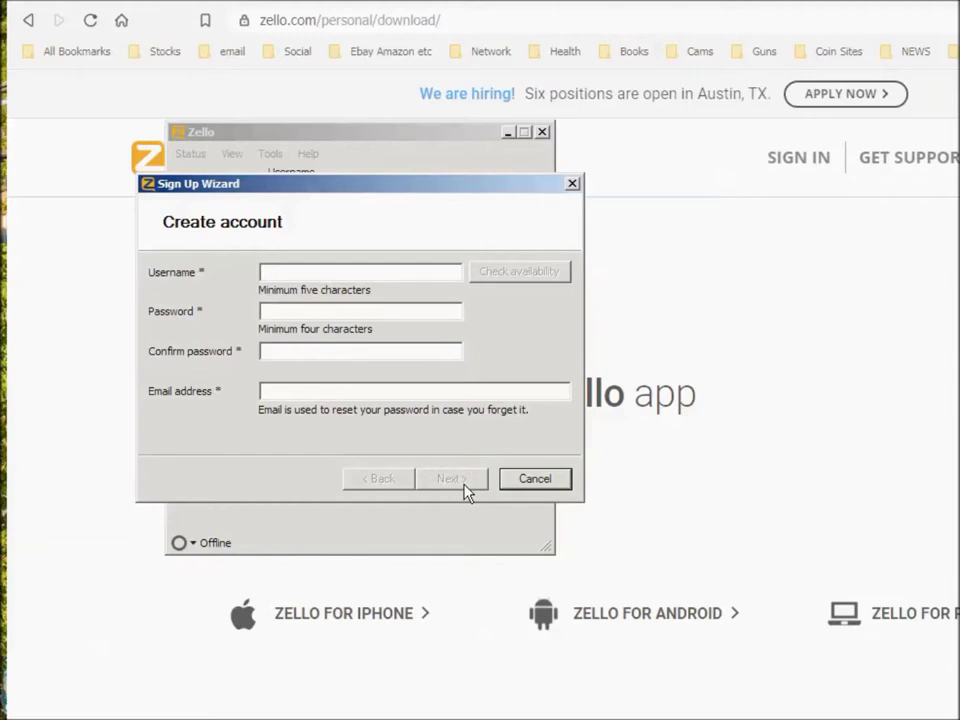
click(538, 480)
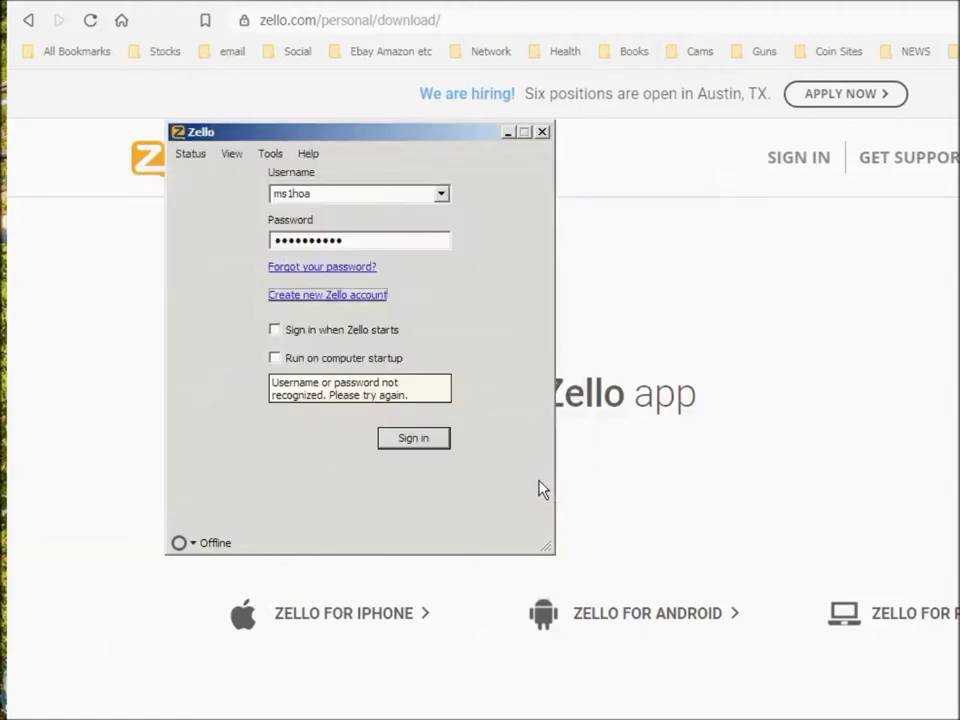
Step: Choose the last saved username in the sign-in form and sign in to Zello
click(444, 200)
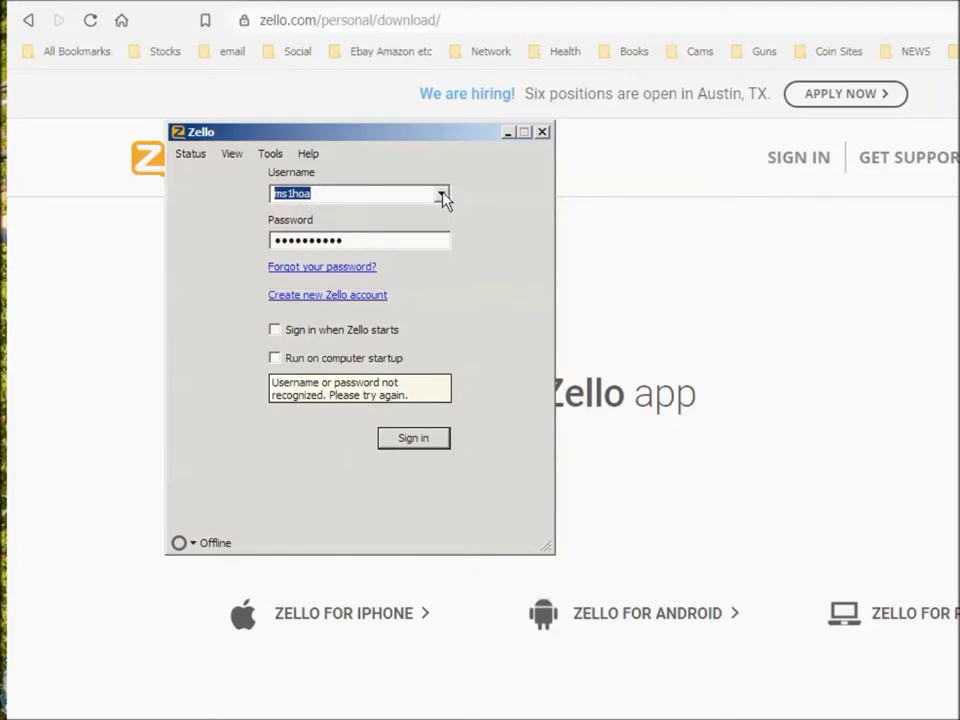
click(444, 200)
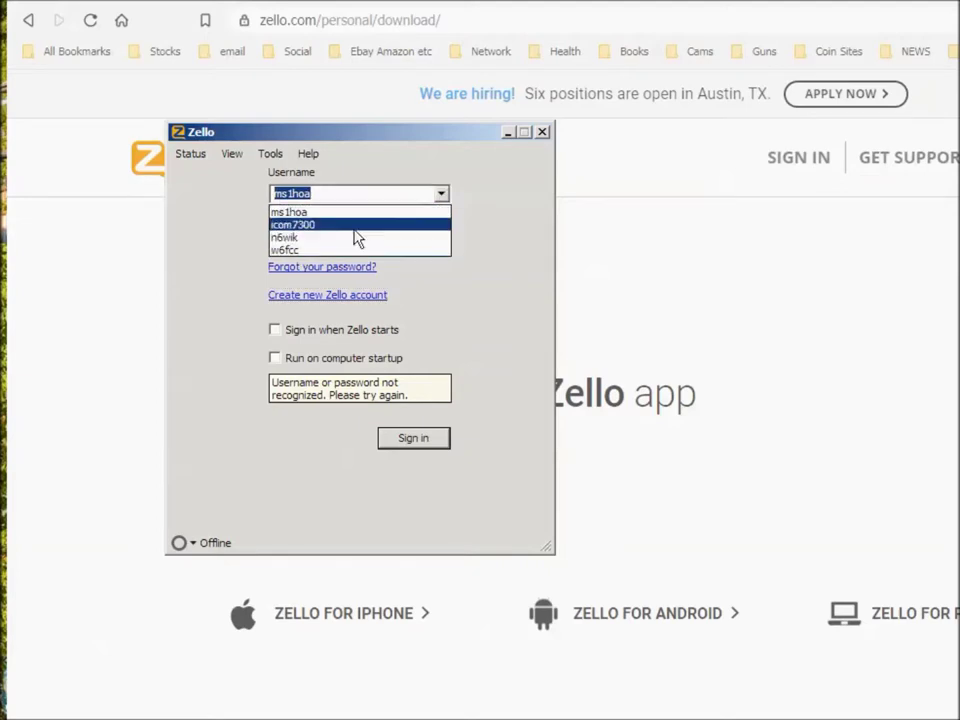
click(398, 205)
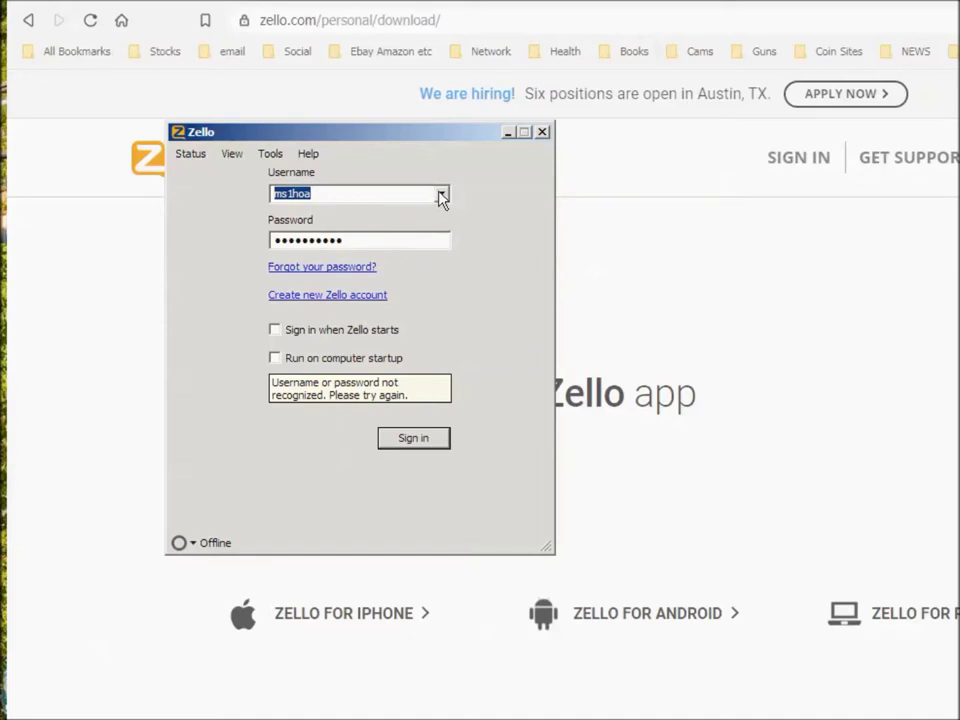
click(440, 197)
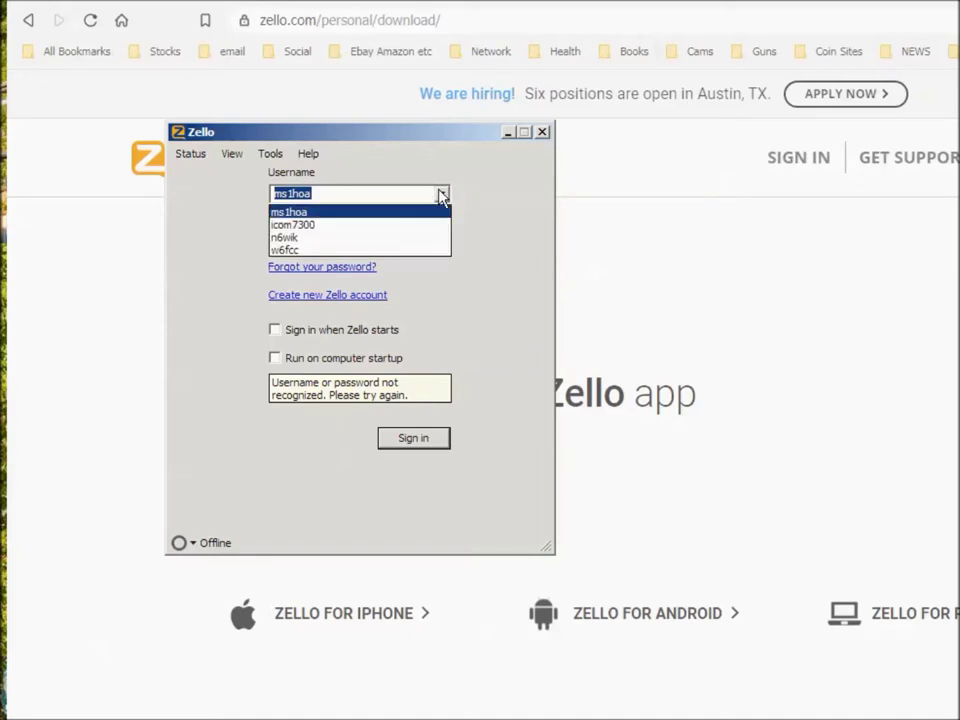
click(311, 251)
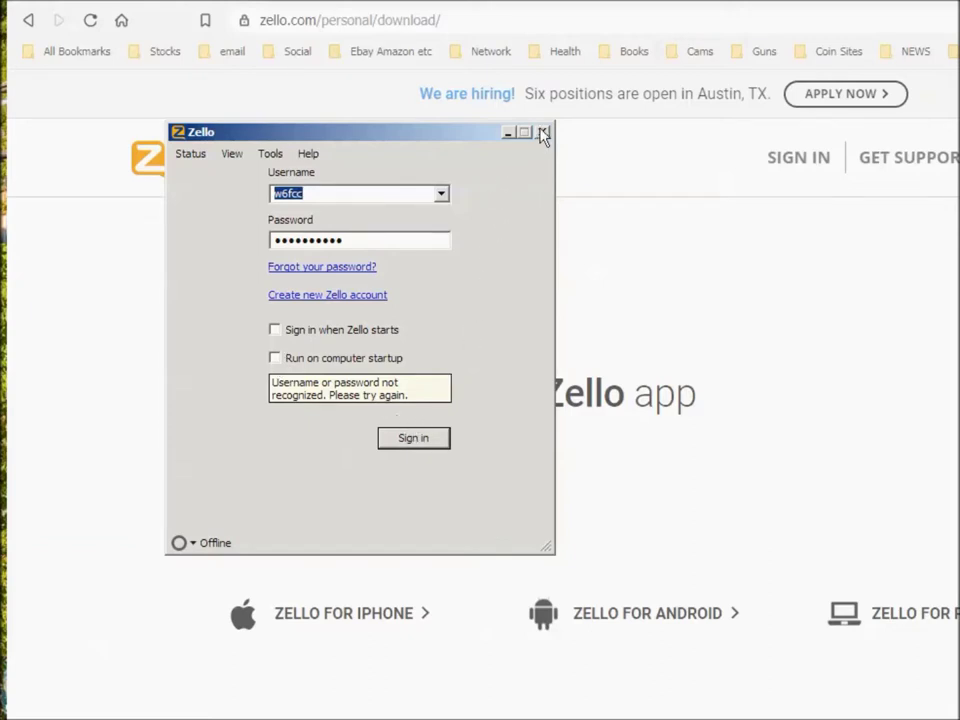
click(424, 447)
click(401, 438)
click(412, 443)
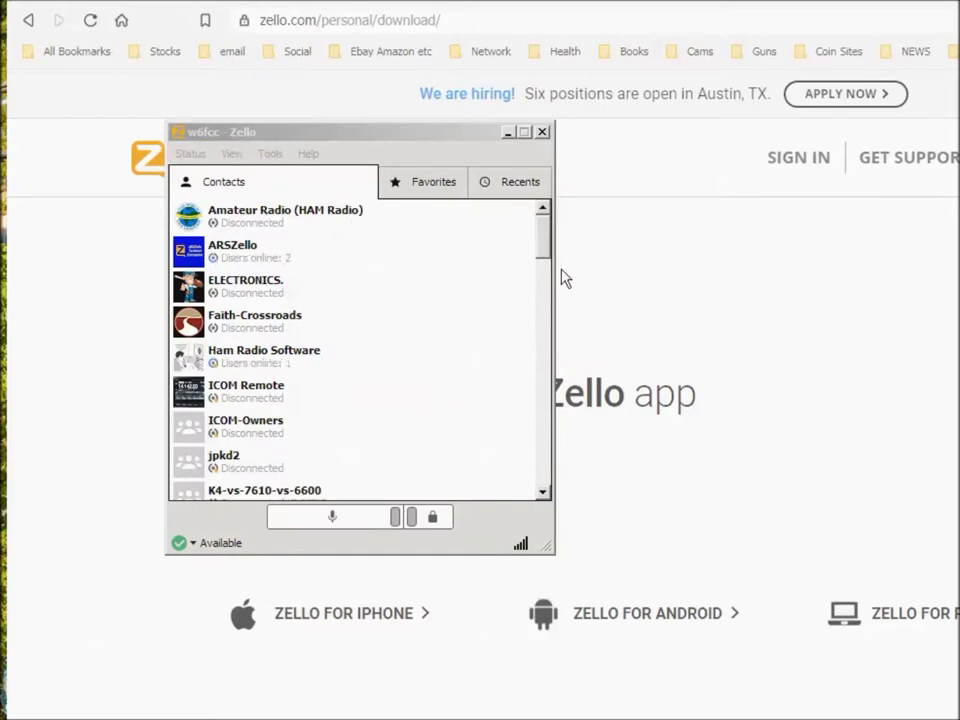
Step: Select the echo contact and transmit a test voice message to it
drag(546, 257, 553, 336)
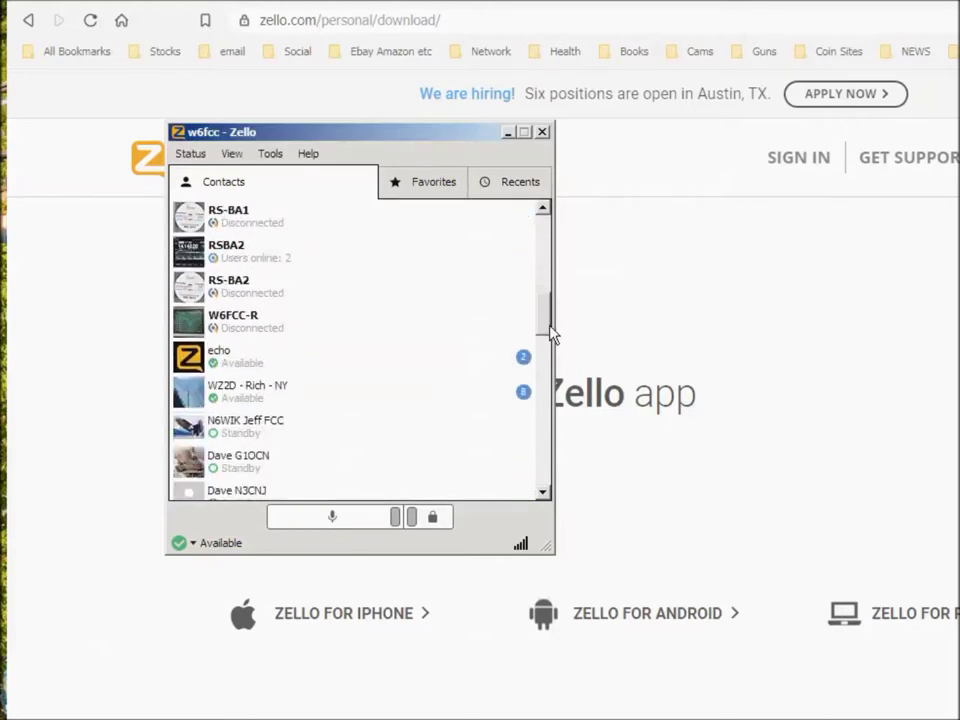
click(188, 358)
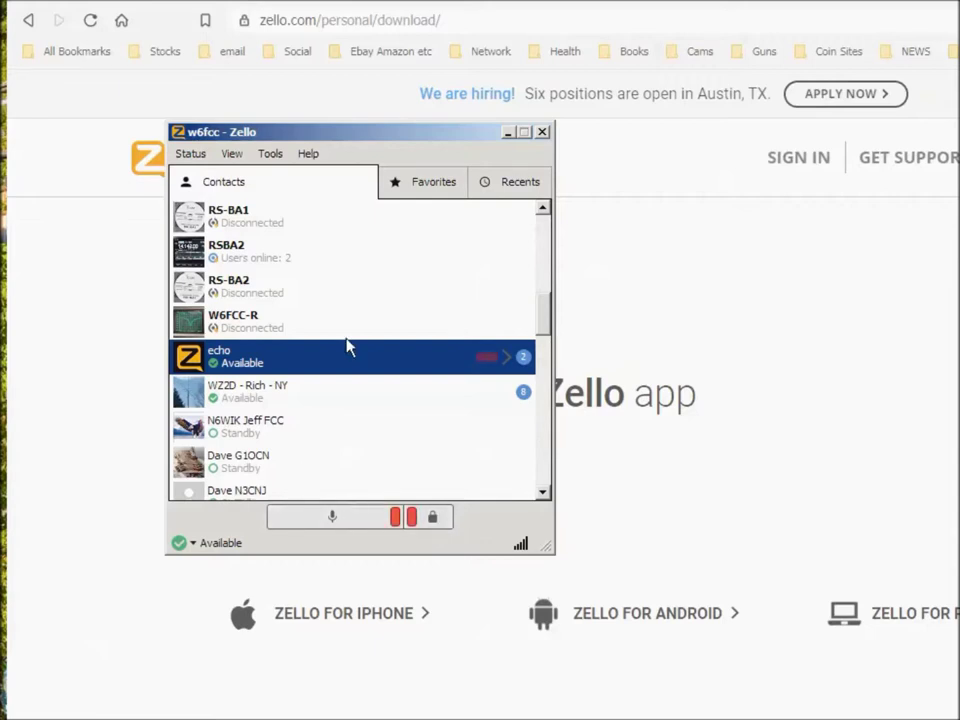
click(434, 512)
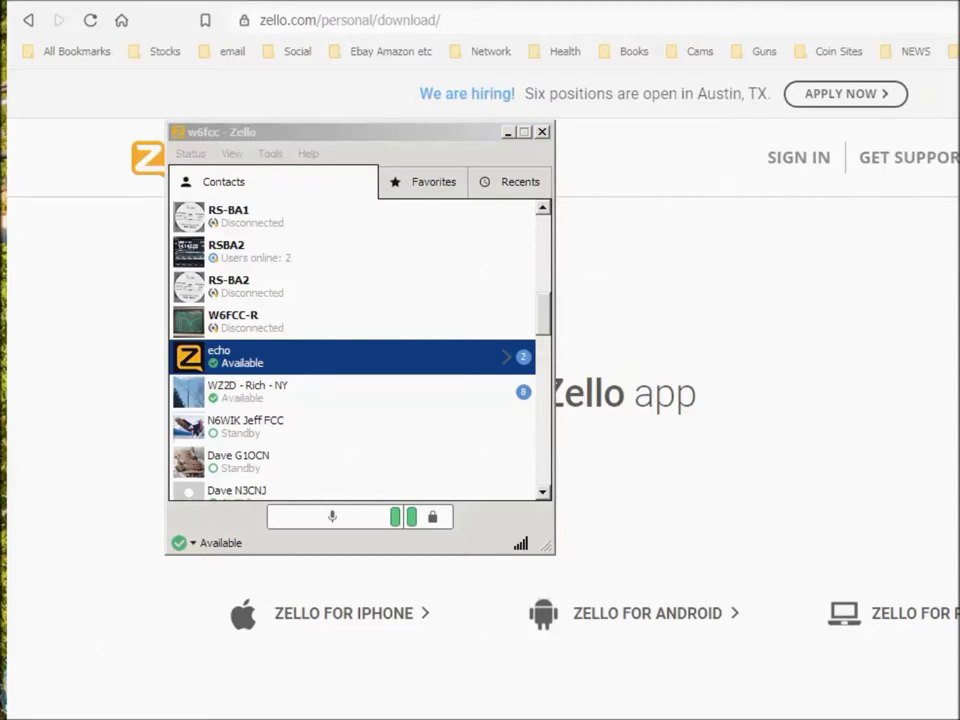
Step: Find the ARSZello channel by name and add it to the contact list
click(272, 154)
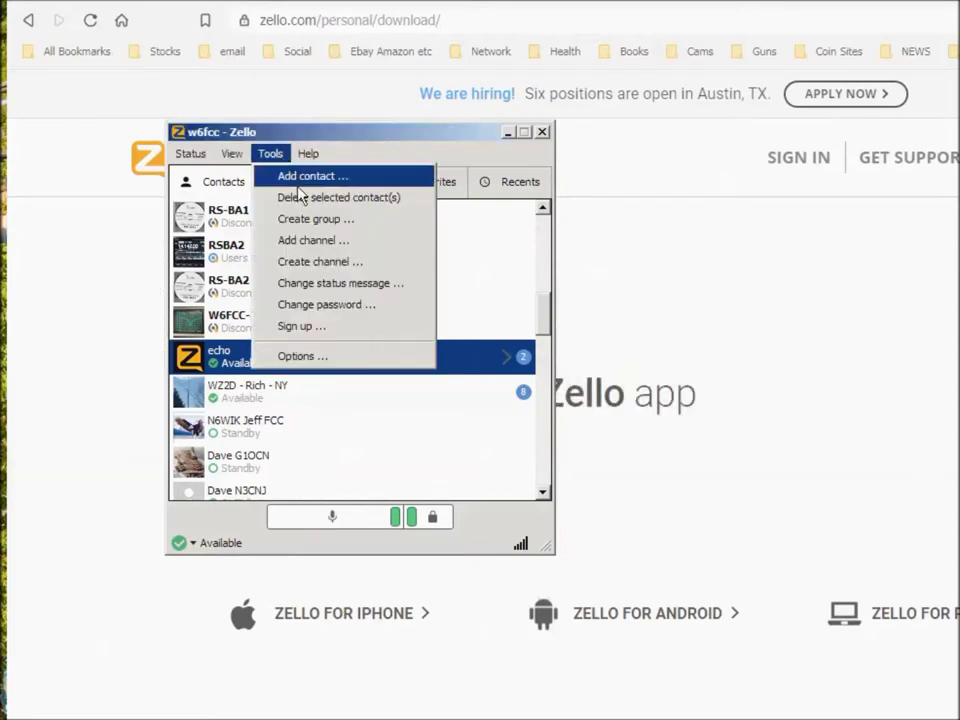
click(313, 243)
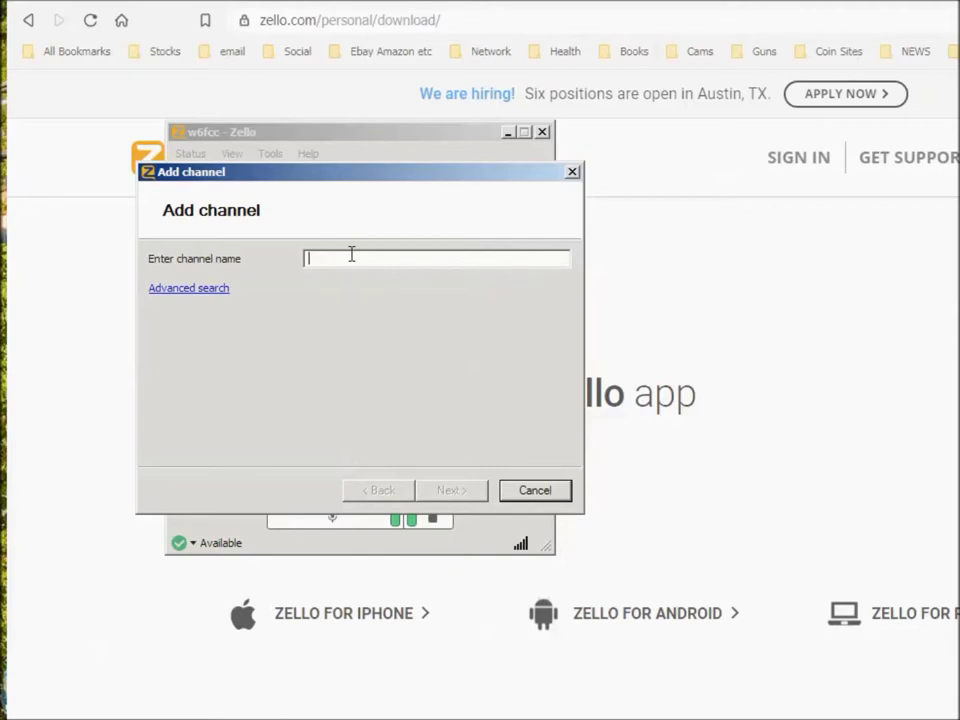
text(A)
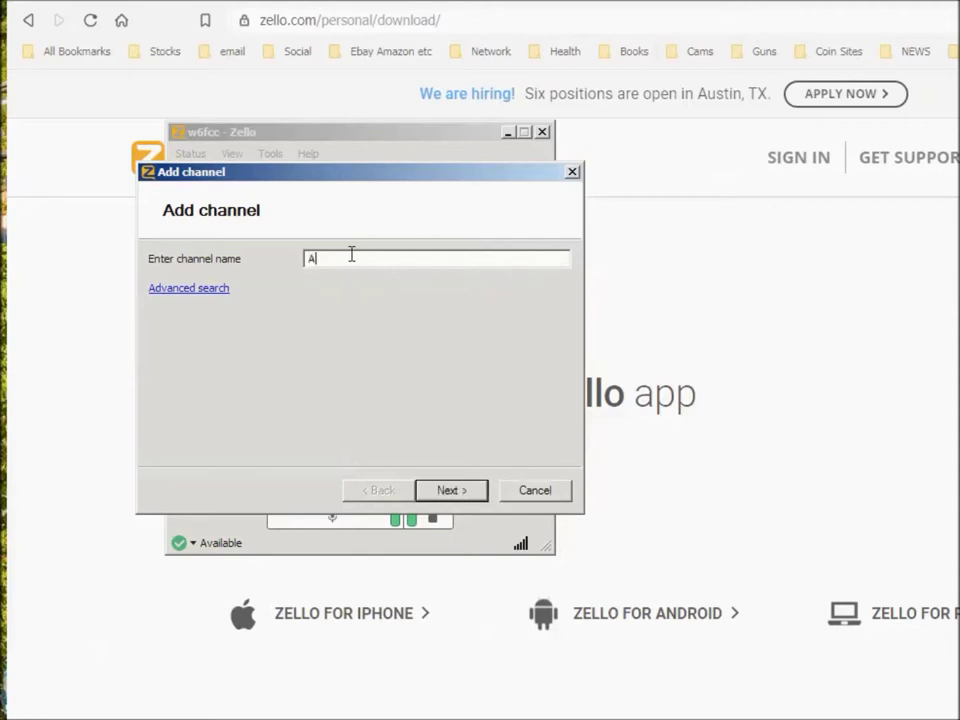
text(RSZello)
click(450, 489)
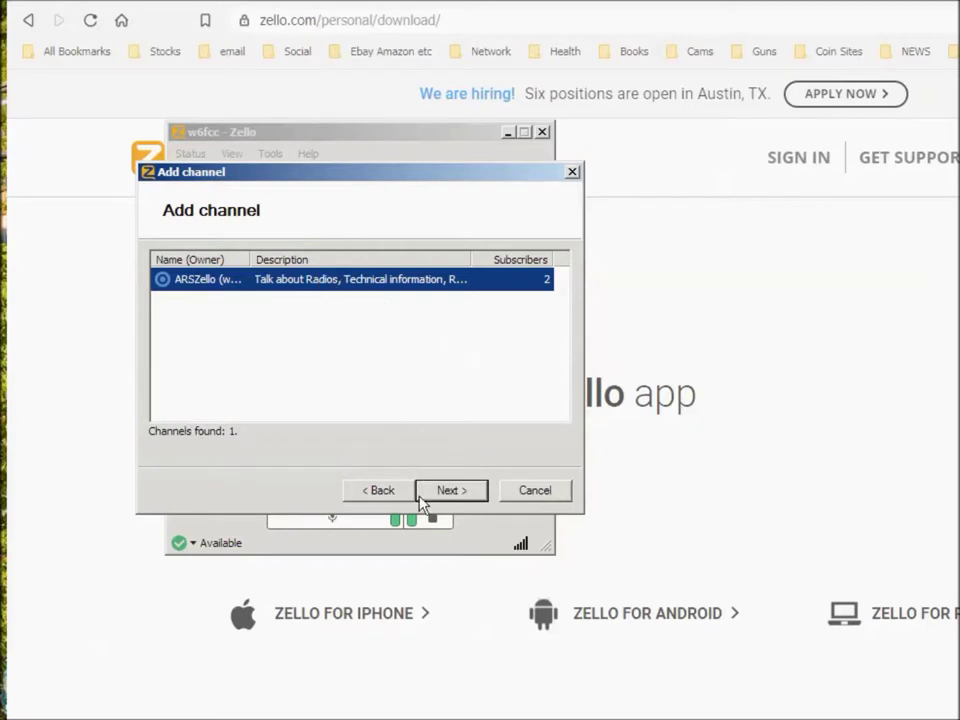
click(447, 495)
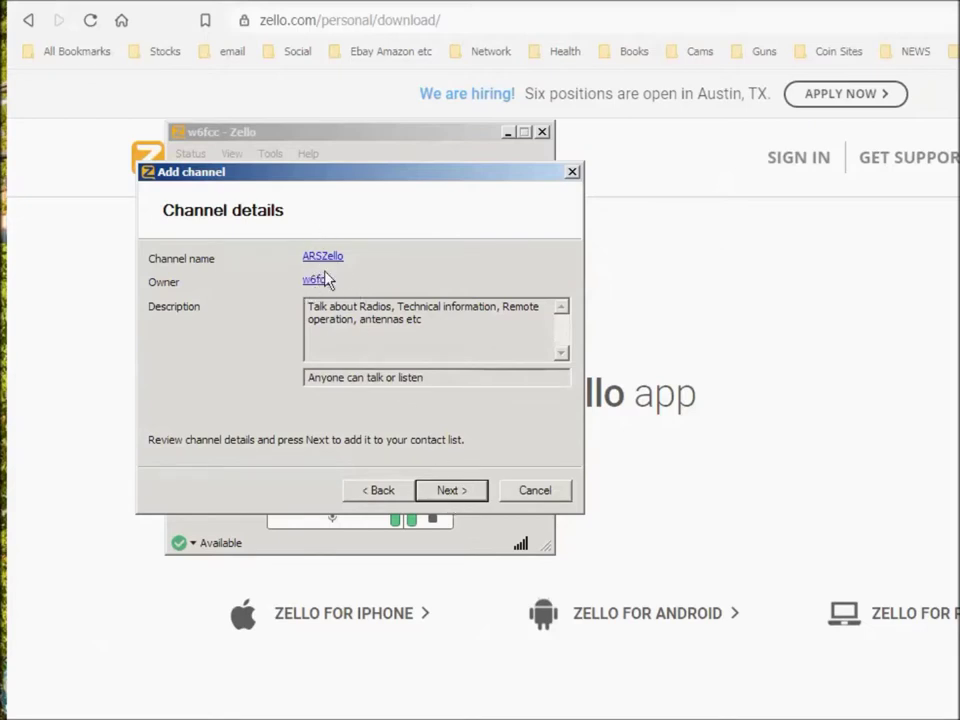
click(452, 491)
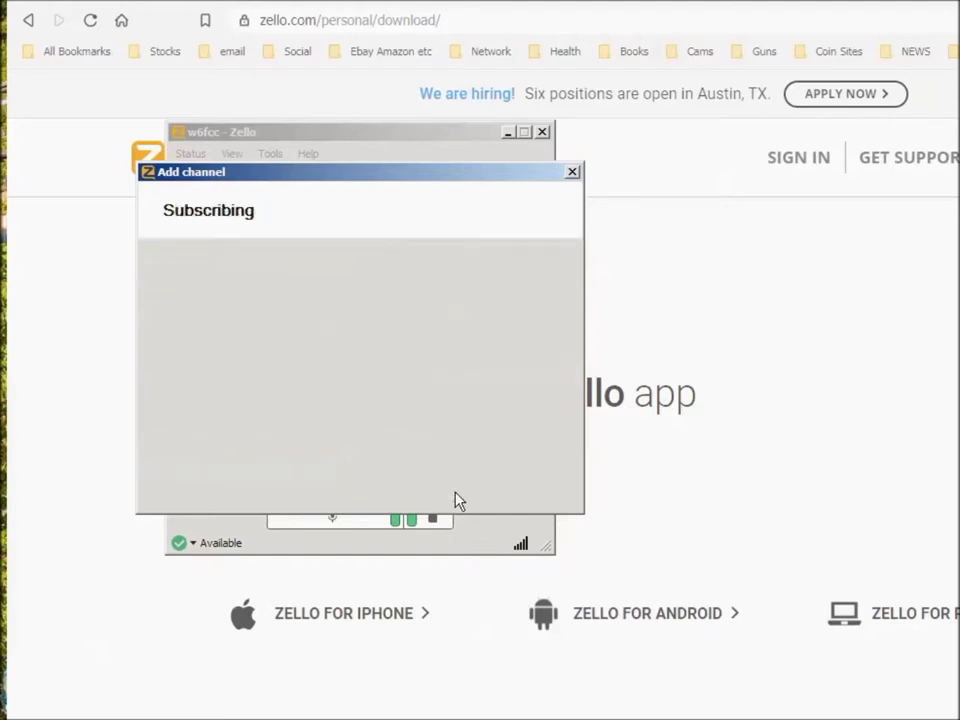
click(452, 491)
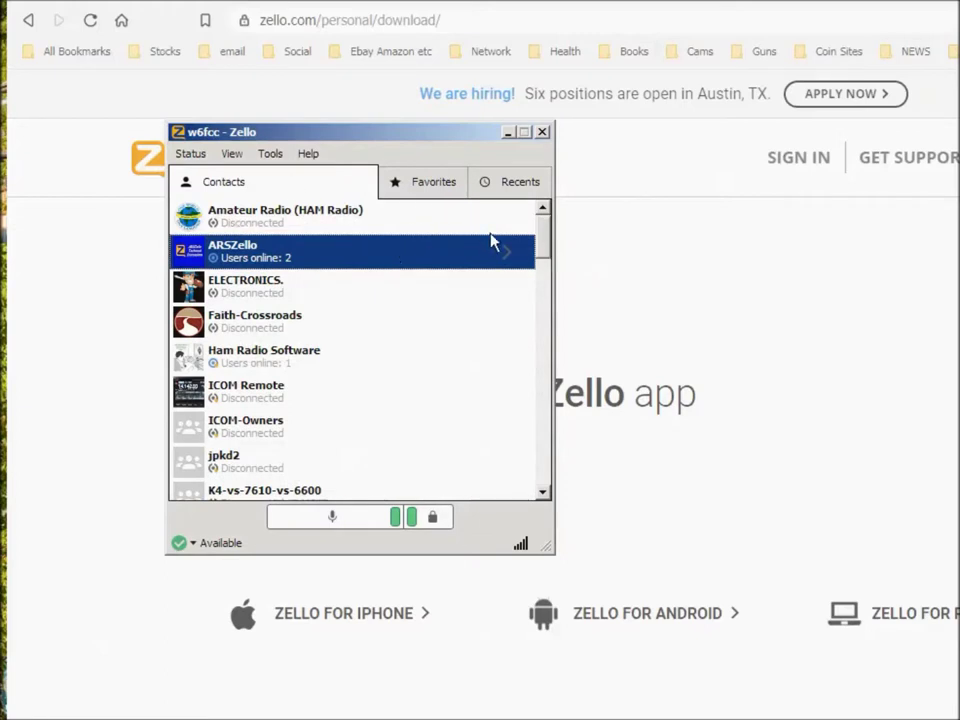
Step: Show the users online in the ARSZello channel
drag(549, 242, 546, 440)
right_click(220, 256)
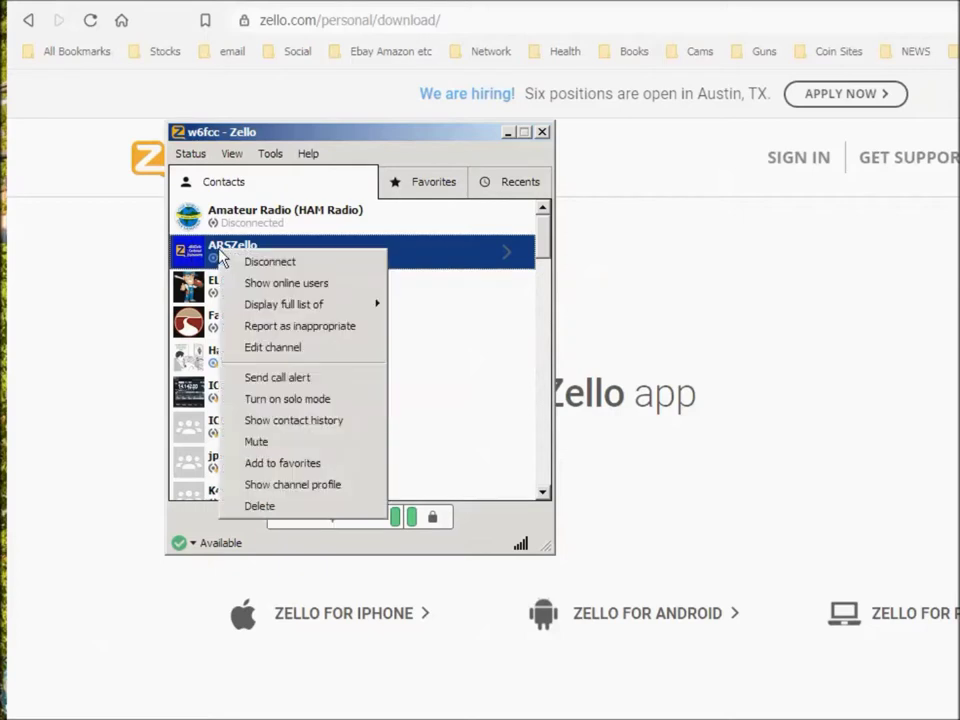
click(295, 288)
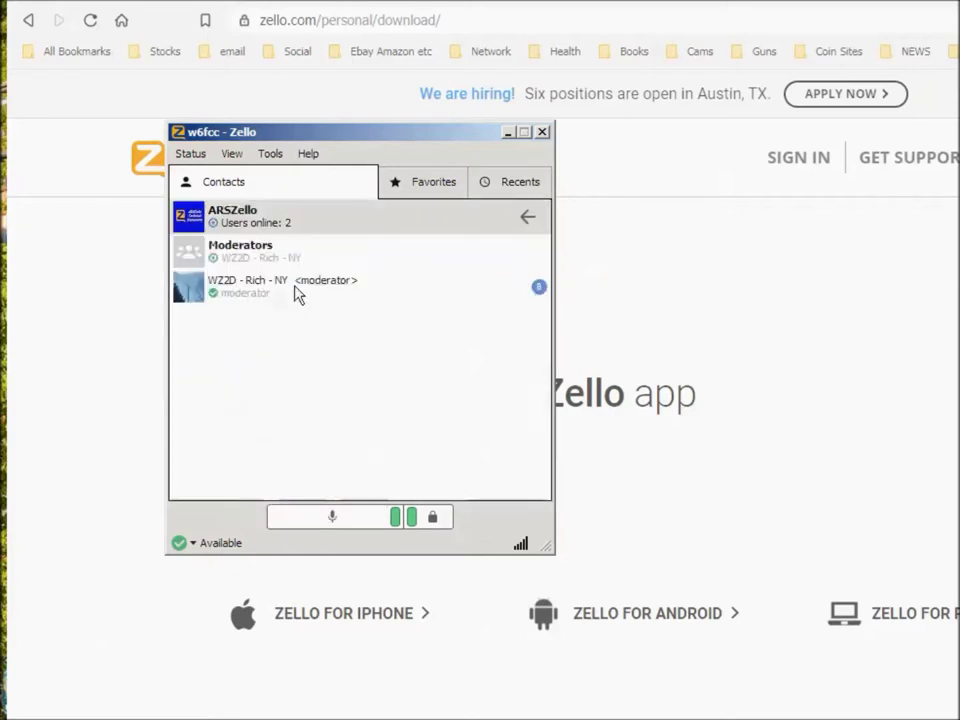
Step: Transmit several push-to-talk voice messages to the ARSZello channel, pausing for the other user's replies
click(361, 522)
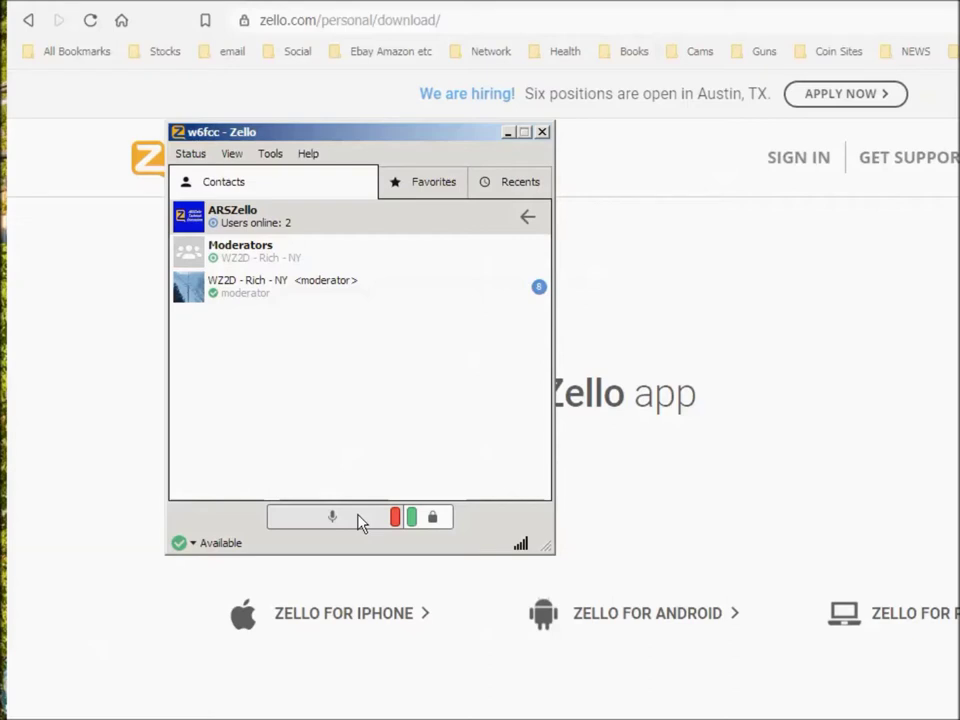
click(361, 522)
drag(361, 522, 361, 522)
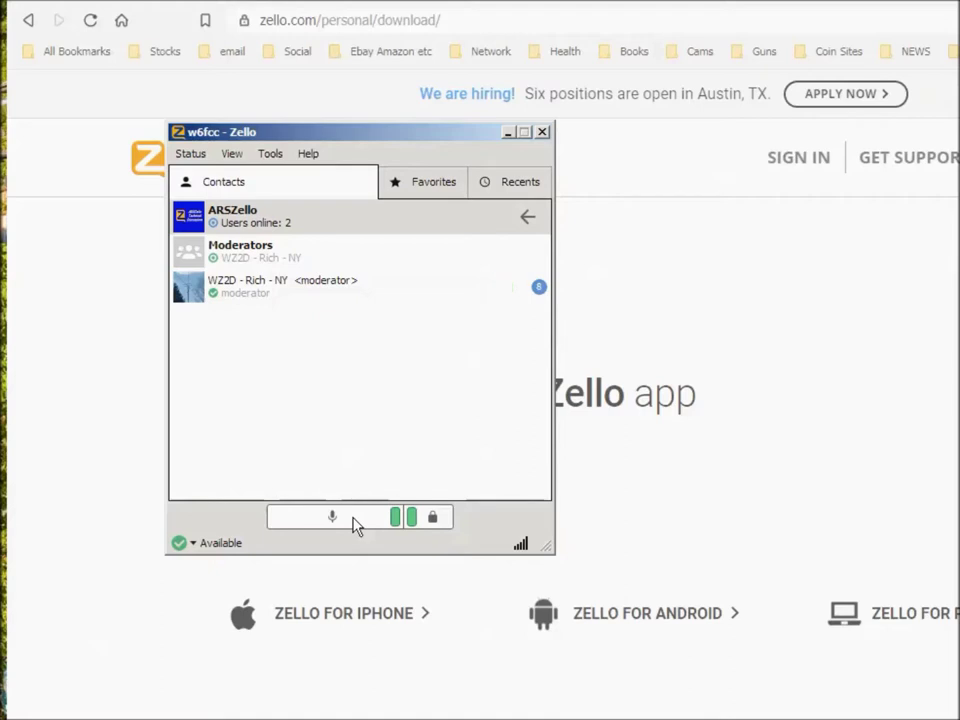
click(355, 525)
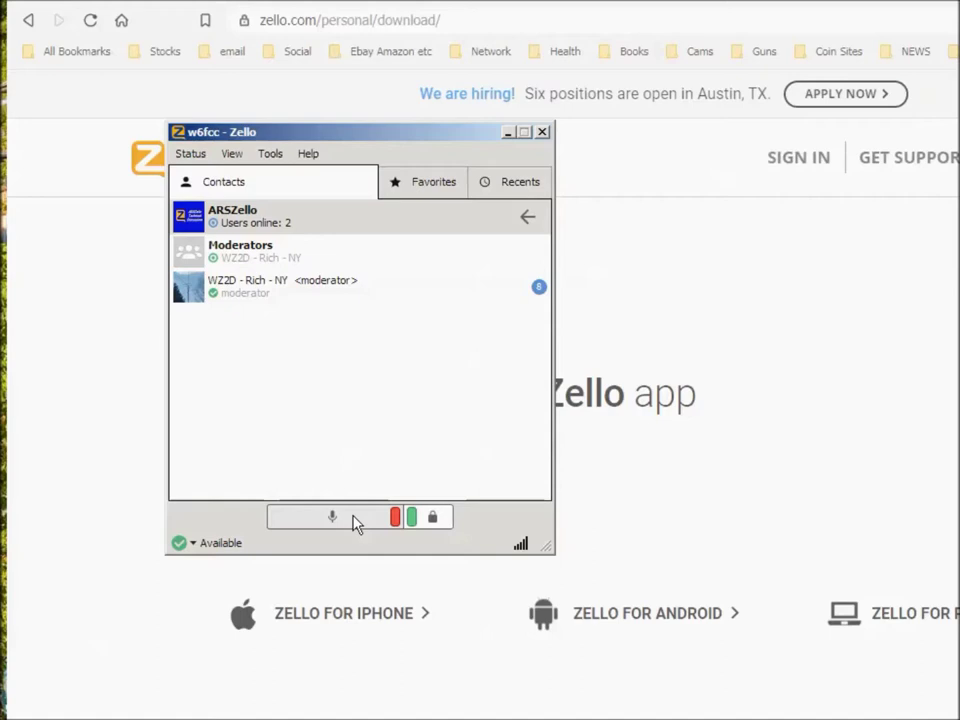
drag(355, 523, 351, 521)
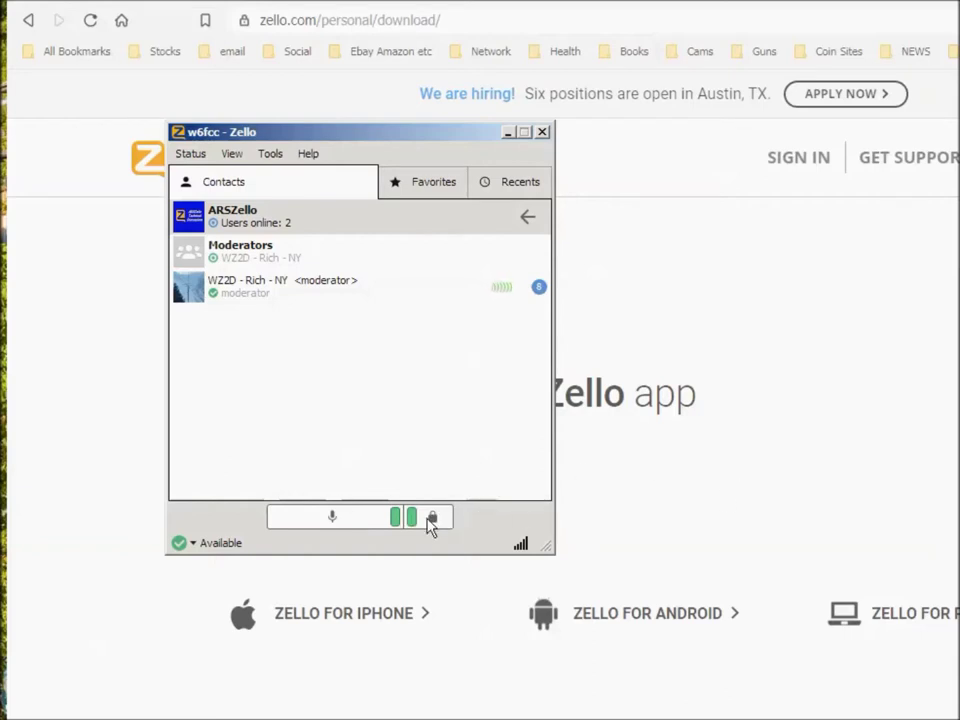
click(332, 526)
click(332, 522)
click(332, 524)
click(279, 158)
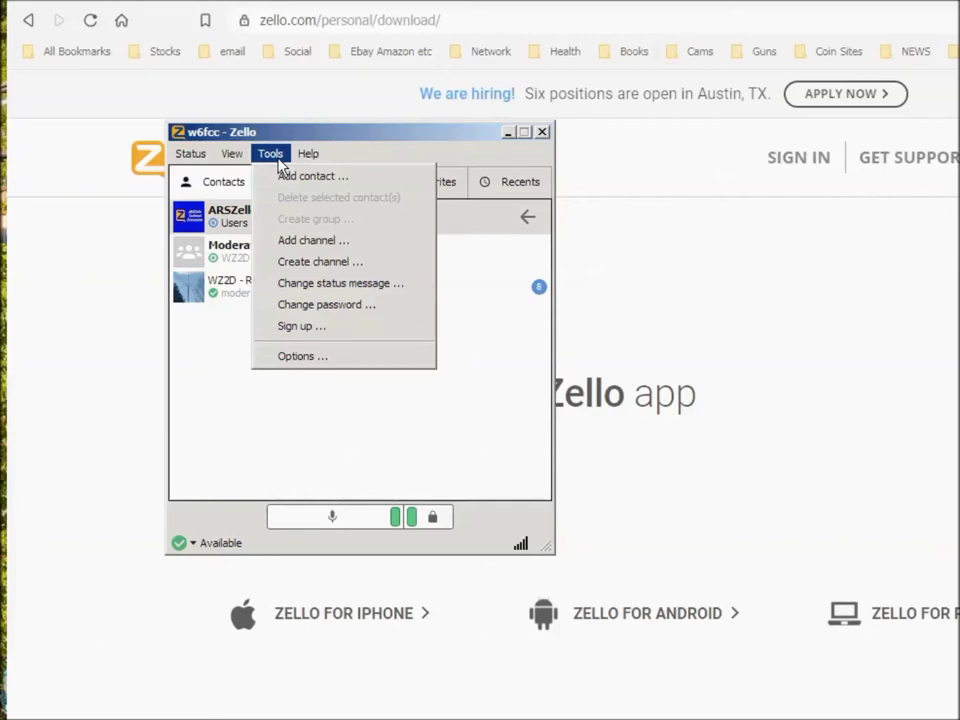
click(323, 241)
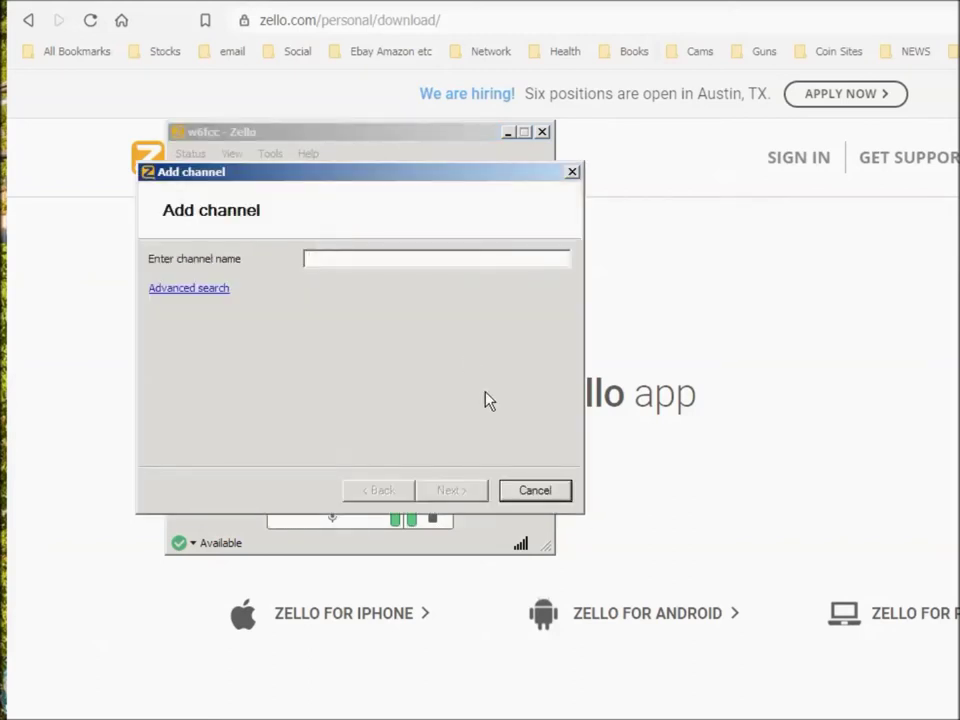
click(535, 489)
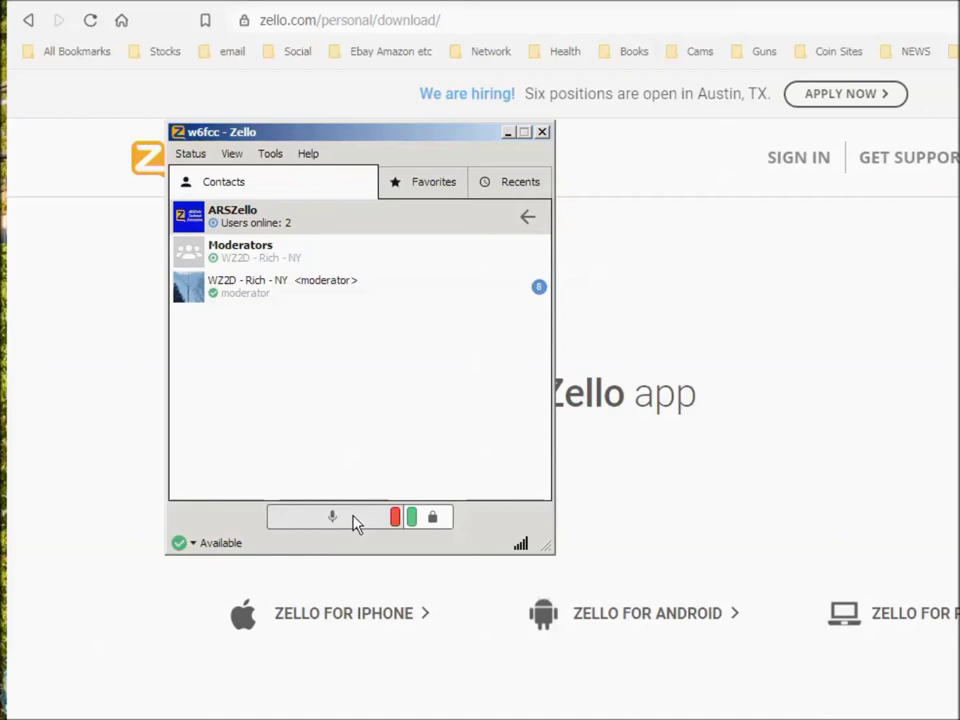
Step: Send one more push-to-talk voice message to the ARSZello channel
drag(355, 524, 362, 531)
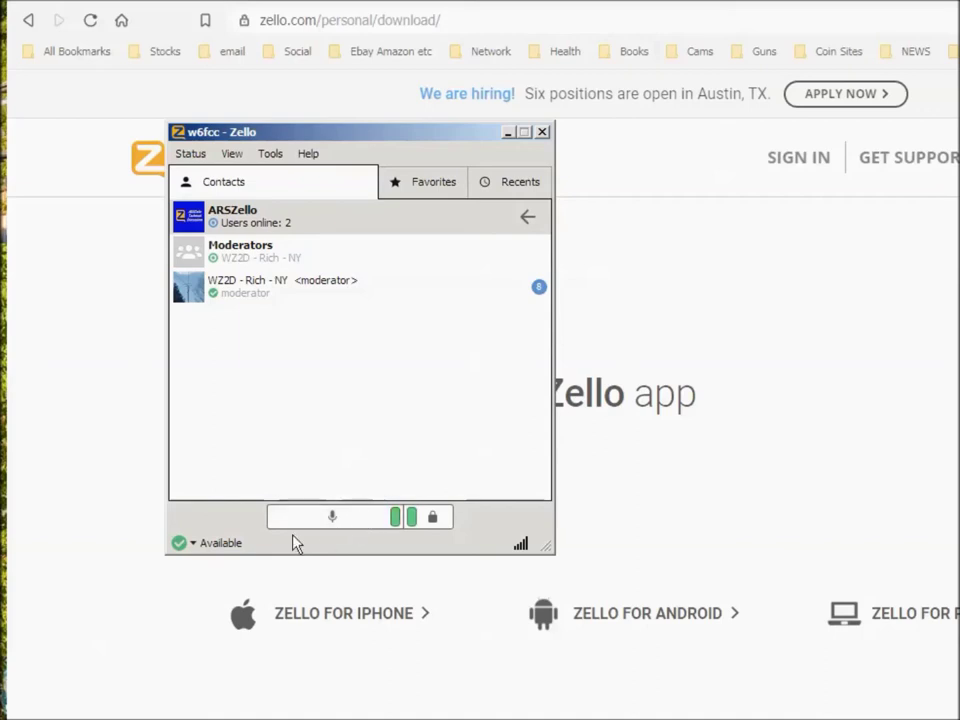